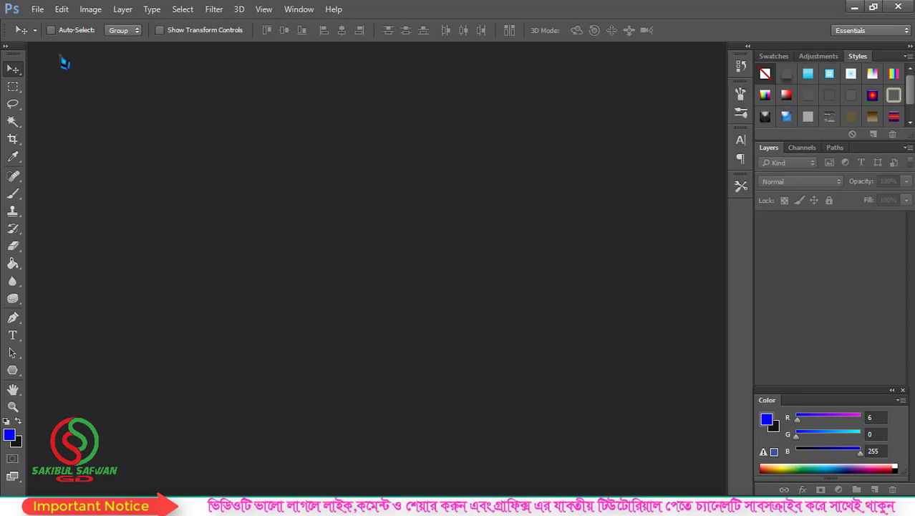
Start a new document and rename it from Untitled-1 to Design
left_click(38, 10)
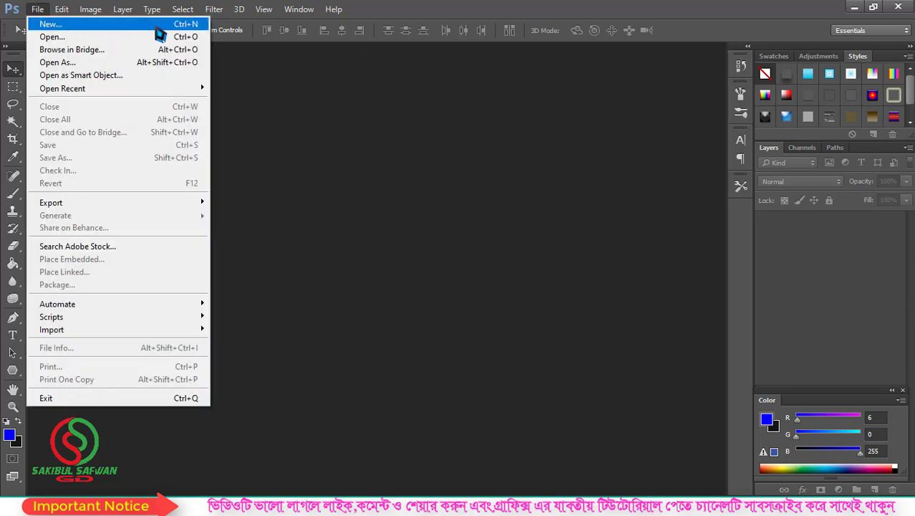
left_click(166, 25)
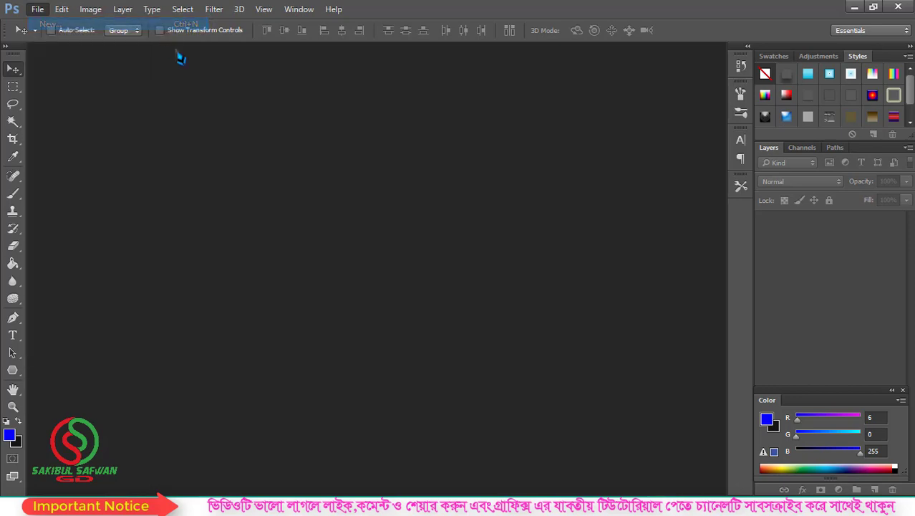
left_click_drag(449, 131, 401, 131)
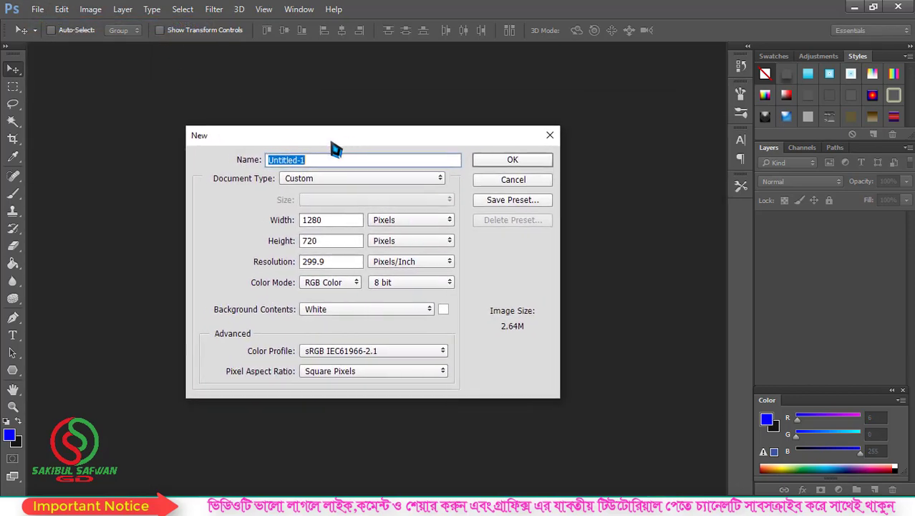
left_click(290, 152)
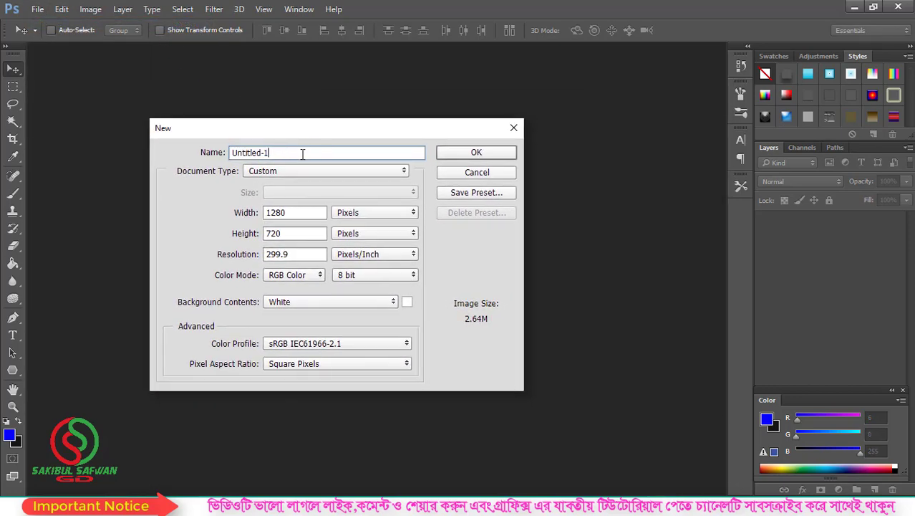
left_click_drag(302, 153, 226, 152)
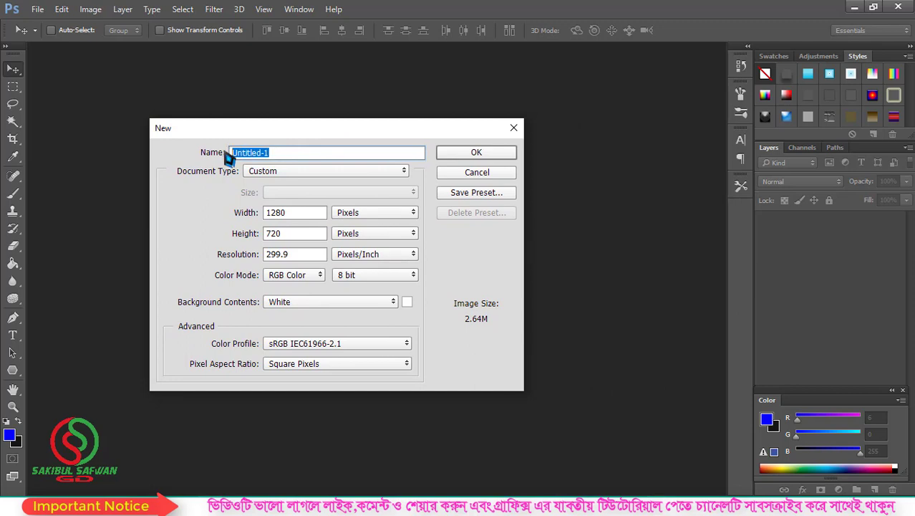
type("Design")
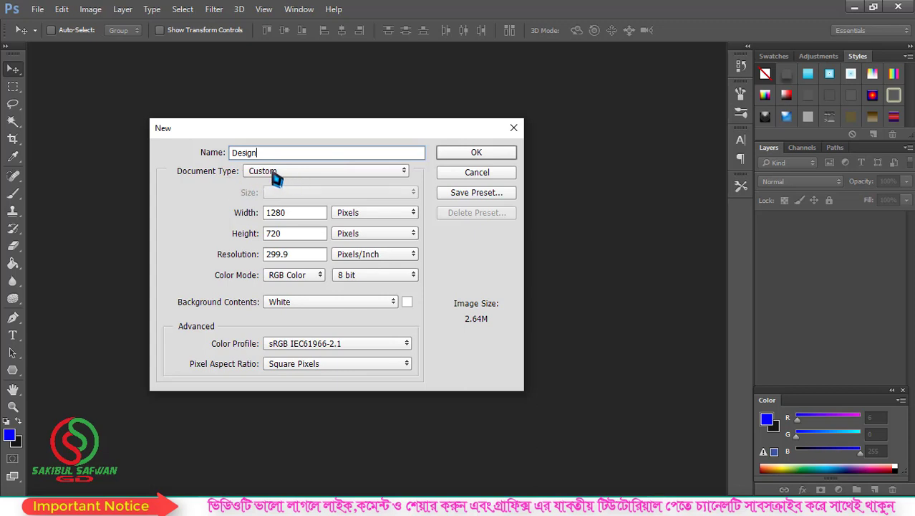
left_click(295, 172)
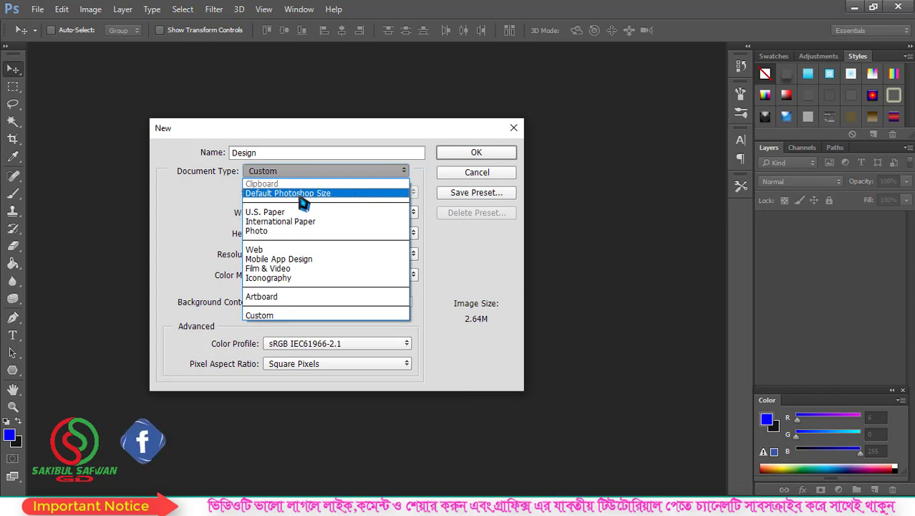
Use Default Photoshop Size in pixels: width 1280, height 720, resolution 300 pixels/inch
left_click(298, 195)
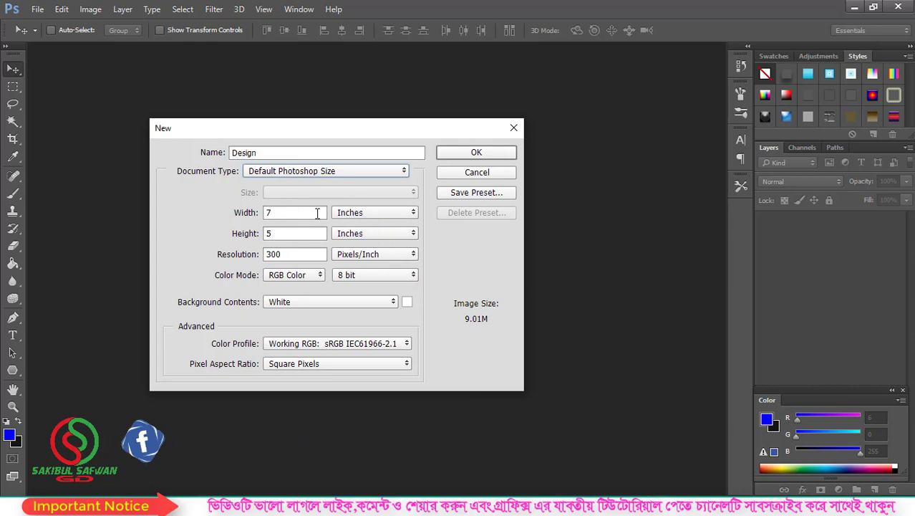
left_click_drag(289, 213, 261, 216)
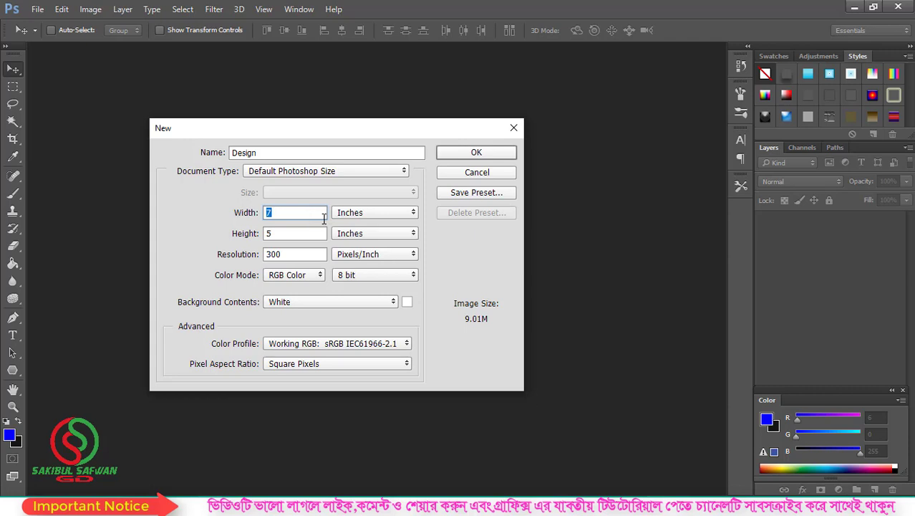
left_click(360, 218)
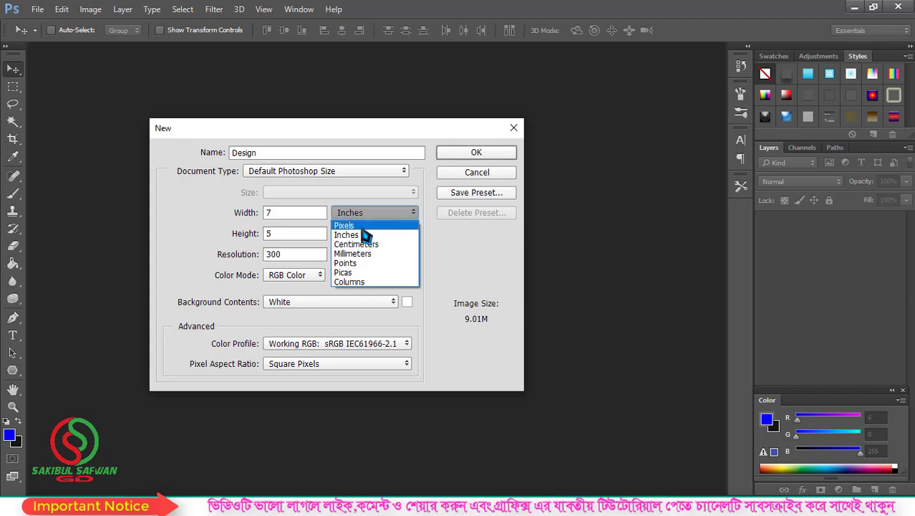
left_click(360, 227)
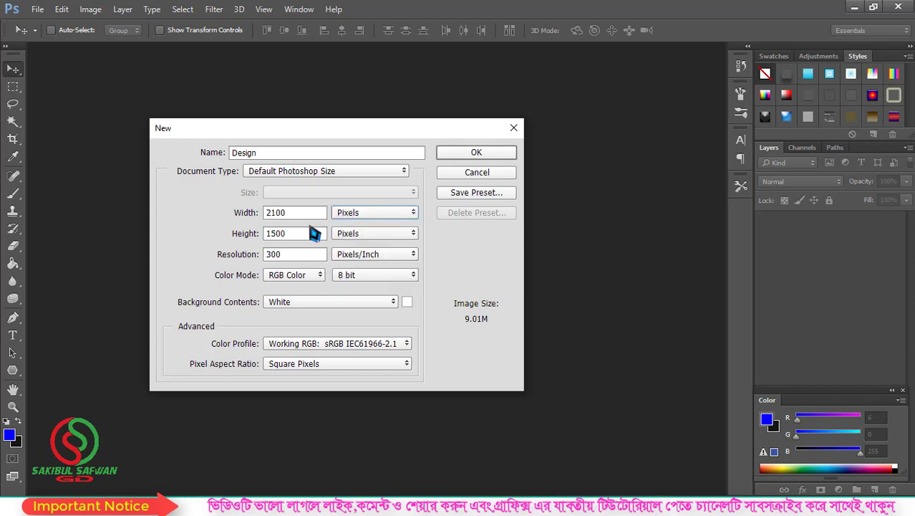
left_click_drag(292, 213, 265, 212)
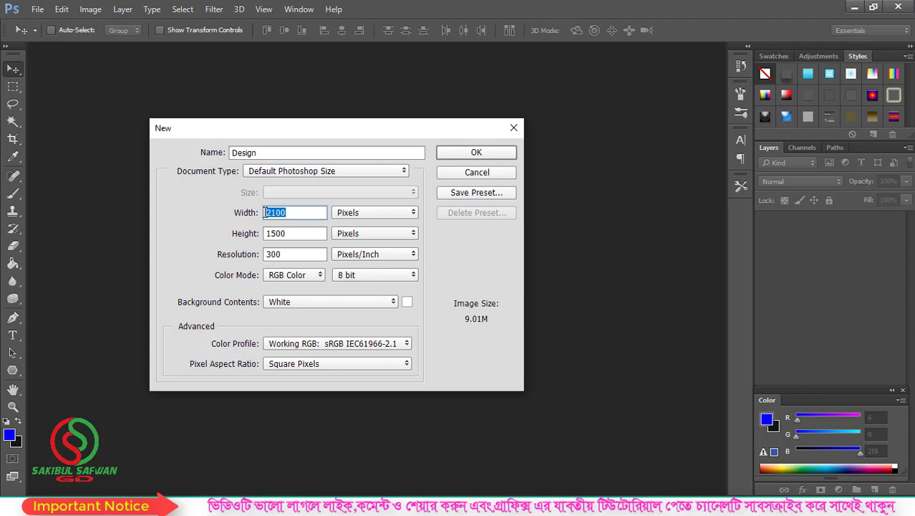
type("1280")
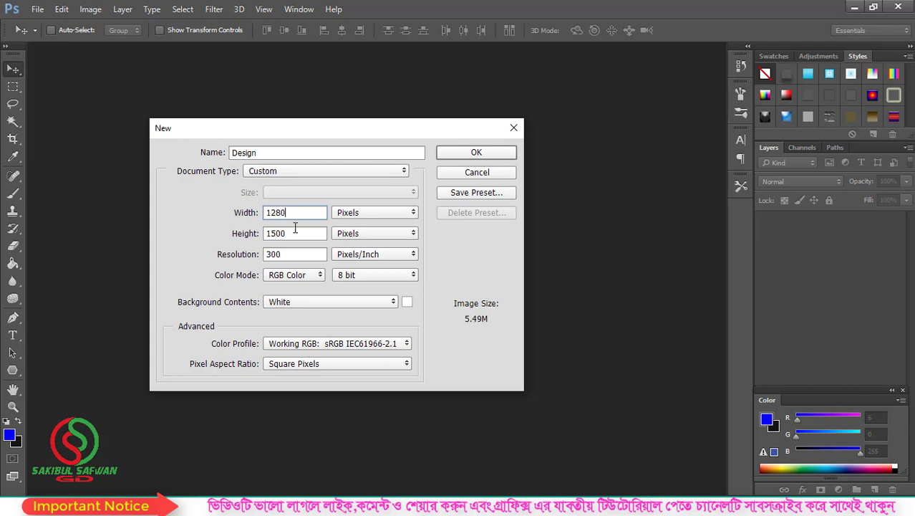
double_click(293, 231)
type("7")
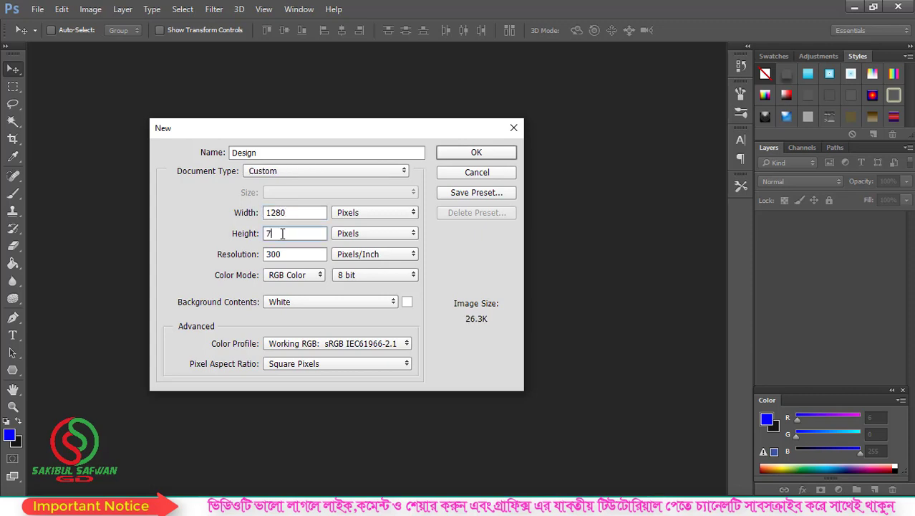
type("20")
double_click(299, 257)
double_click(272, 259)
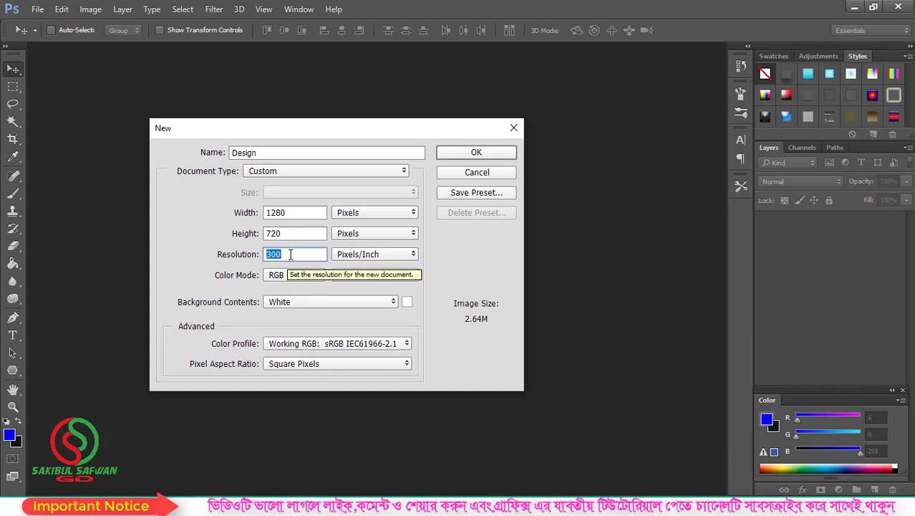
left_click(290, 254)
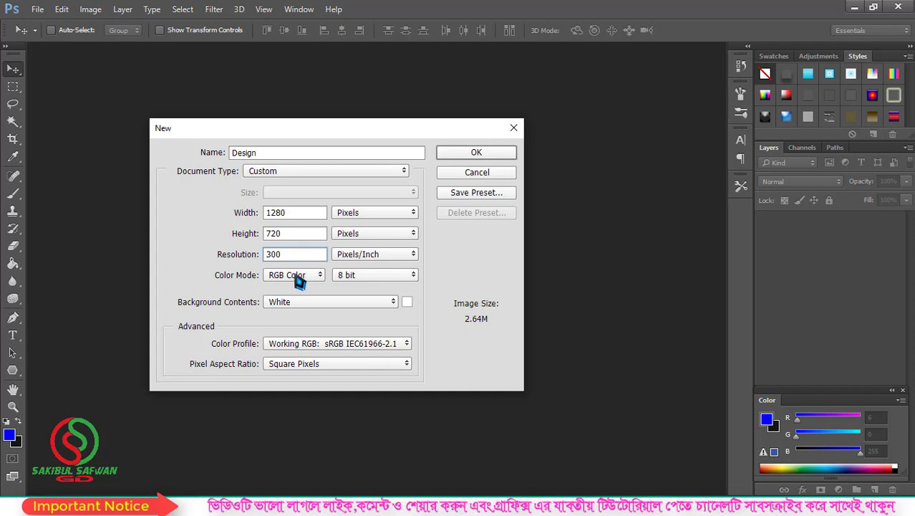
left_click(295, 277)
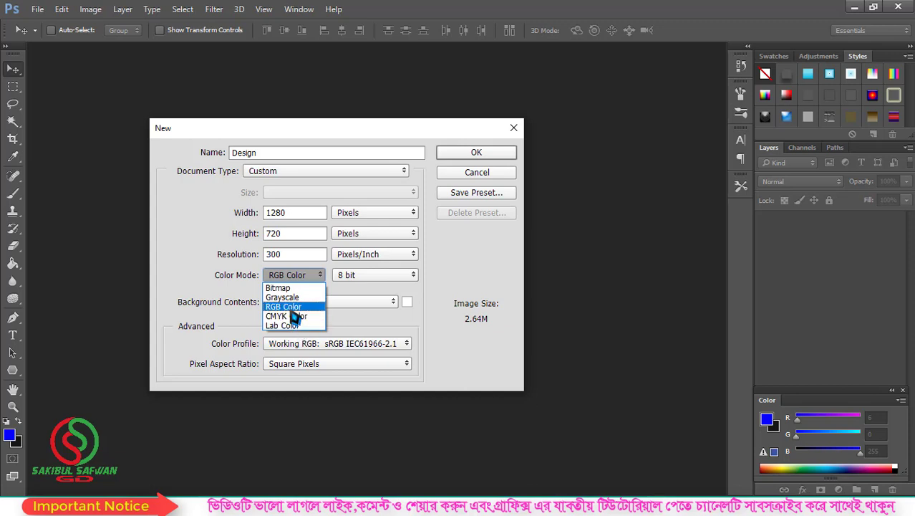
left_click(294, 308)
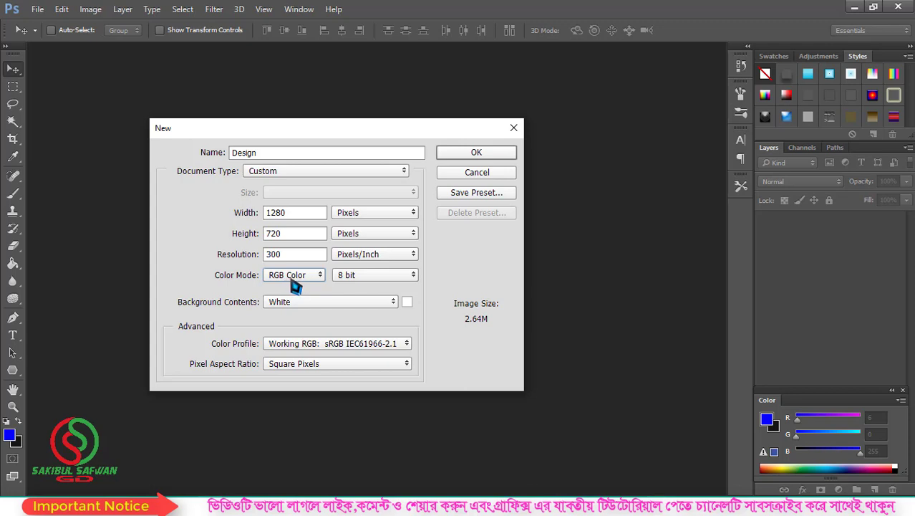
left_click(304, 283)
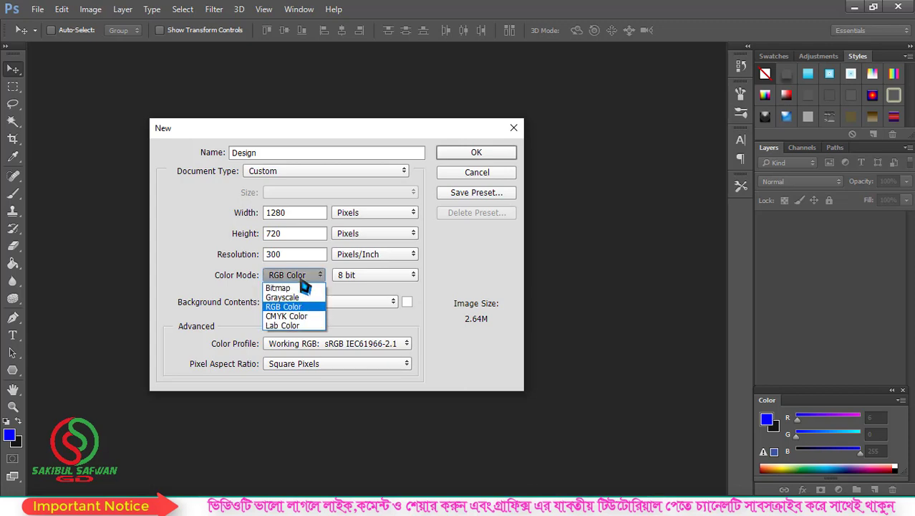
left_click(294, 316)
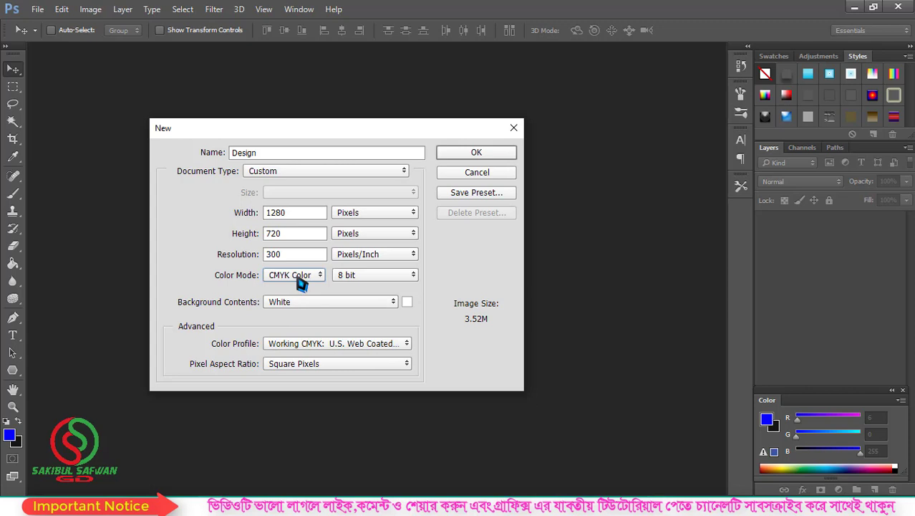
left_click(302, 281)
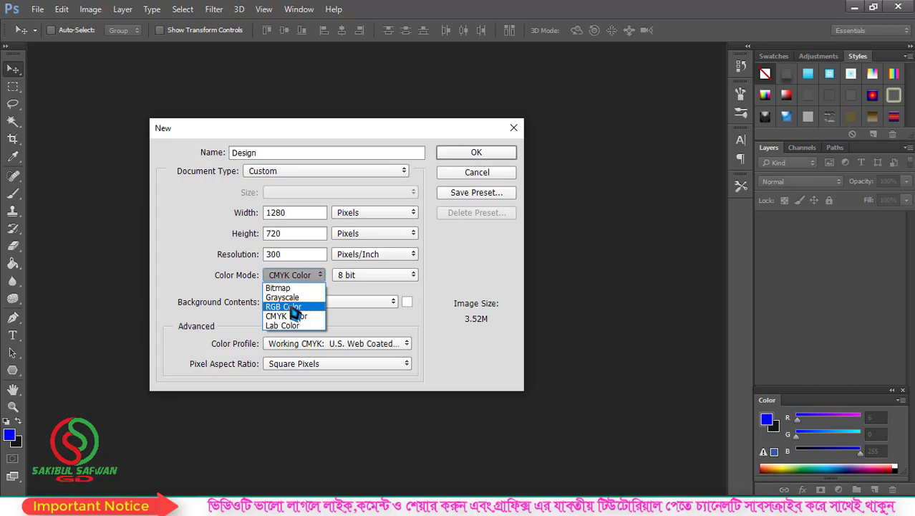
left_click(291, 308)
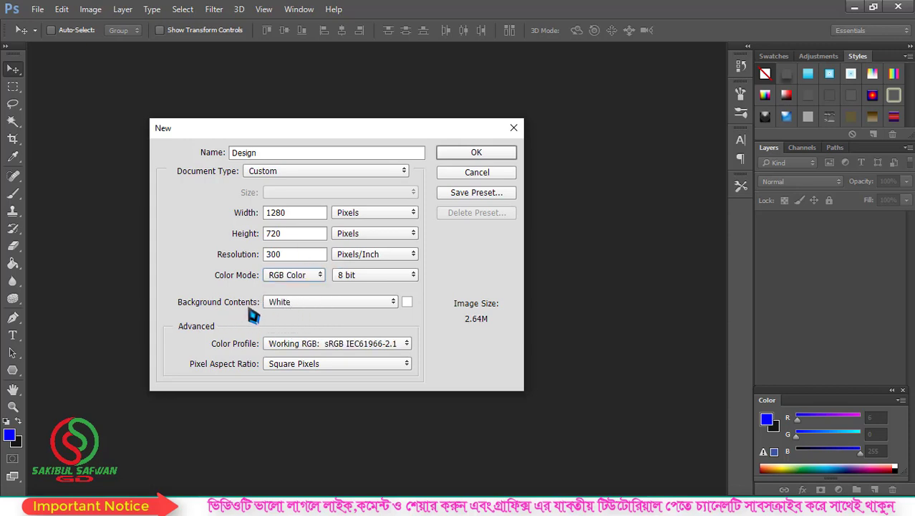
Try Background Color and Transparent backgrounds, then set Background Contents back to White
left_click(310, 307)
left_click(306, 308)
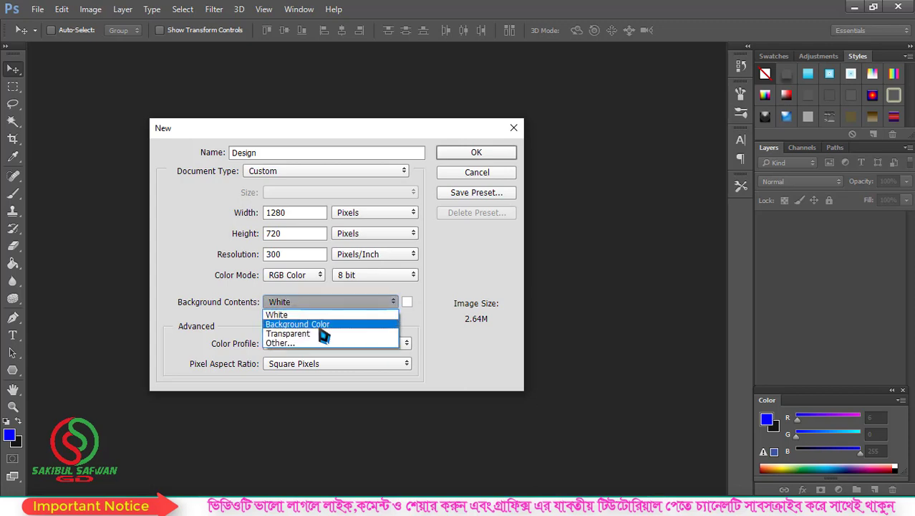
left_click(316, 325)
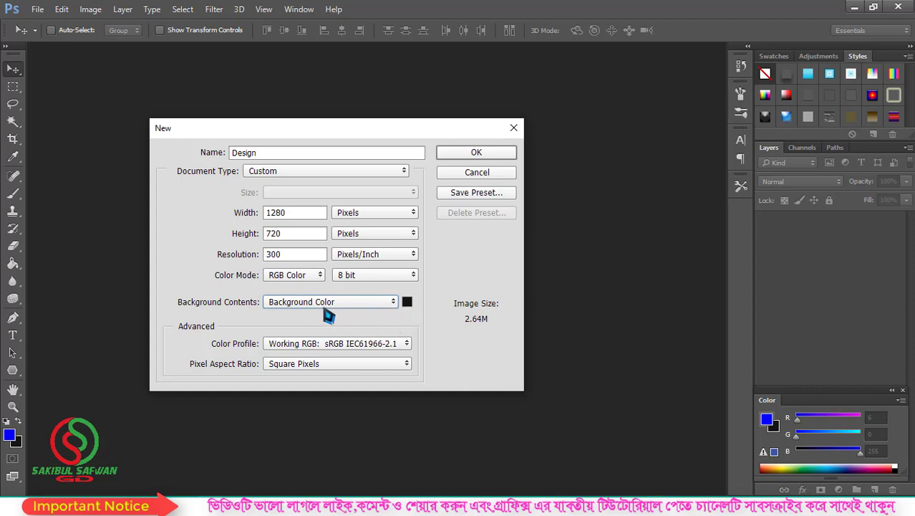
left_click(322, 306)
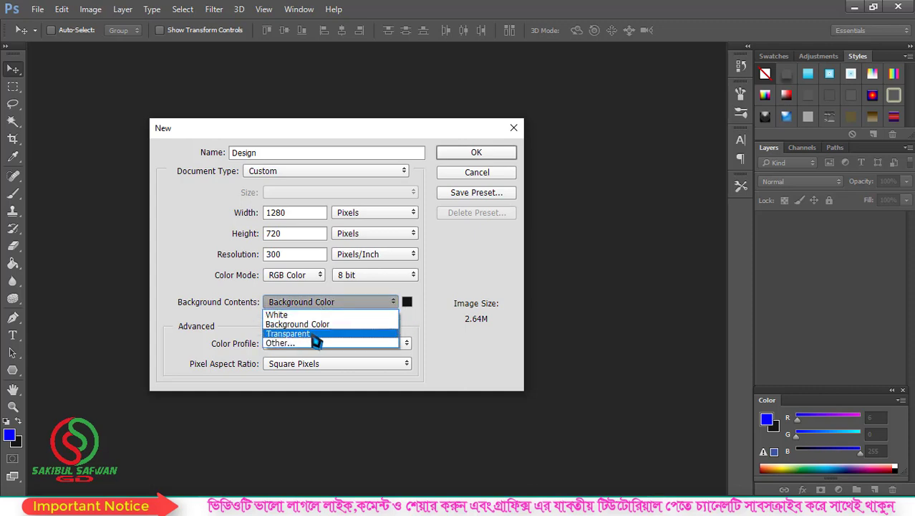
left_click(324, 335)
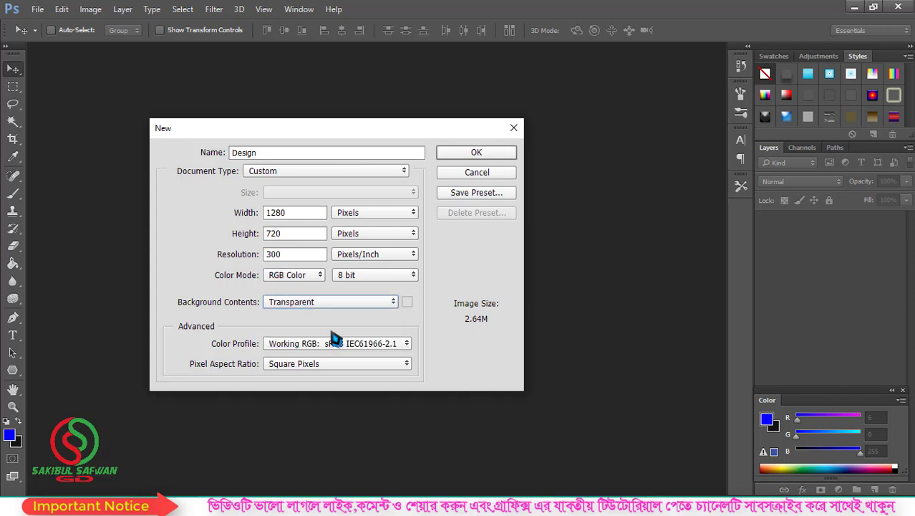
left_click(322, 308)
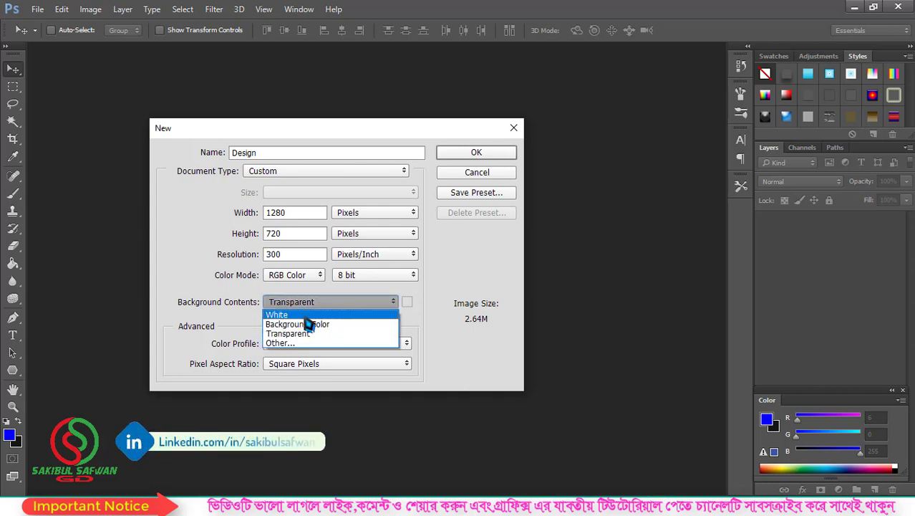
left_click(304, 317)
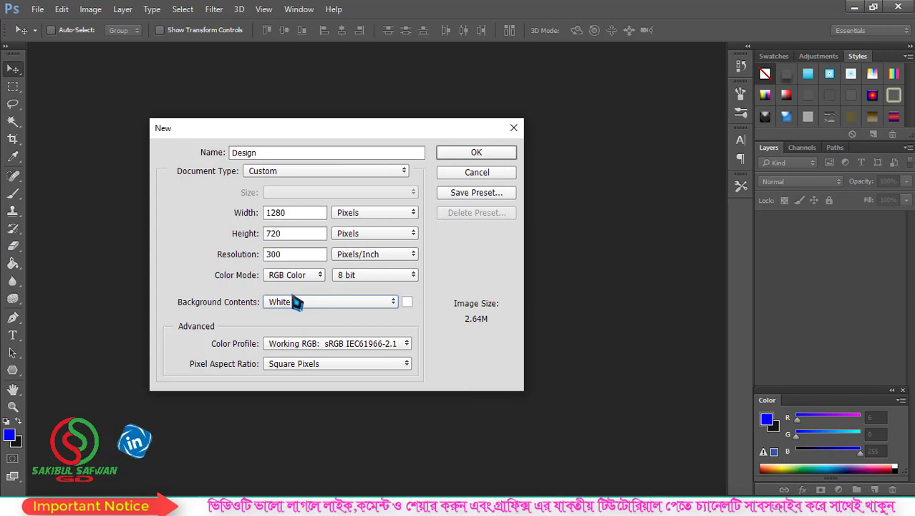
Create the 1280×720 Design document, then float its window and dock it back
left_click(479, 153)
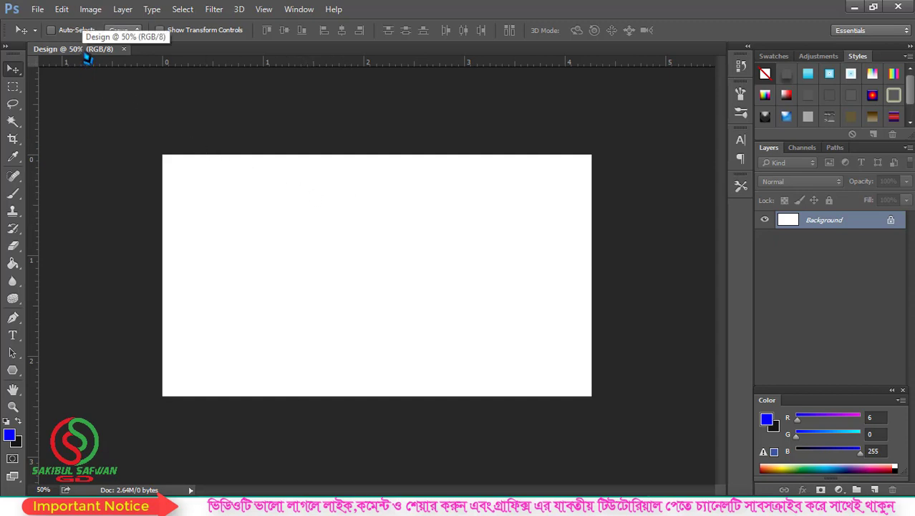
mouse_move(87, 60)
left_mouse_down()
mouse_move(127, 88)
mouse_move(195, 100)
left_mouse_up()
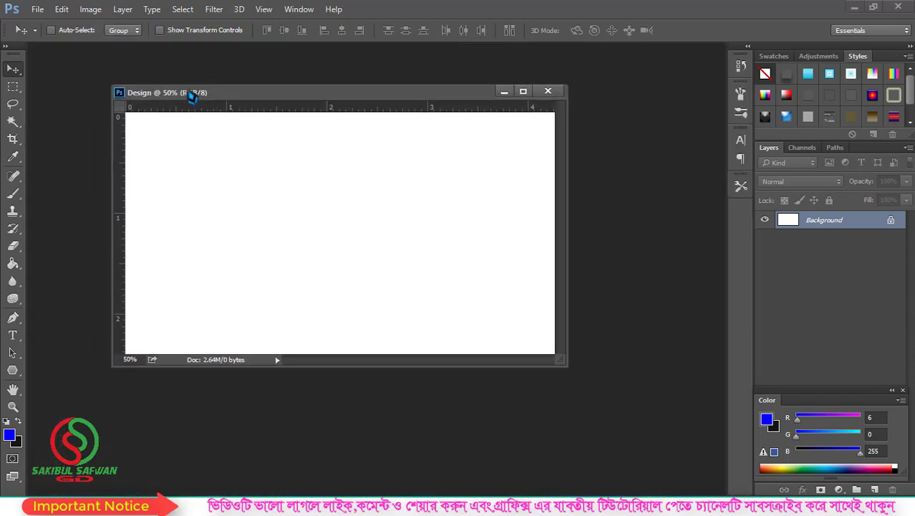
mouse_move(195, 100)
left_mouse_down()
mouse_move(146, 85)
mouse_move(137, 63)
left_mouse_up()
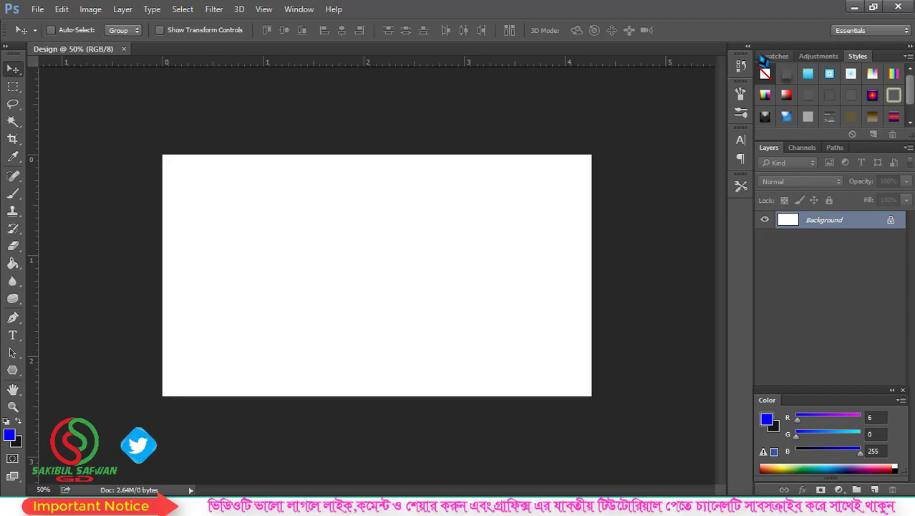
left_click(910, 48)
left_click(910, 47)
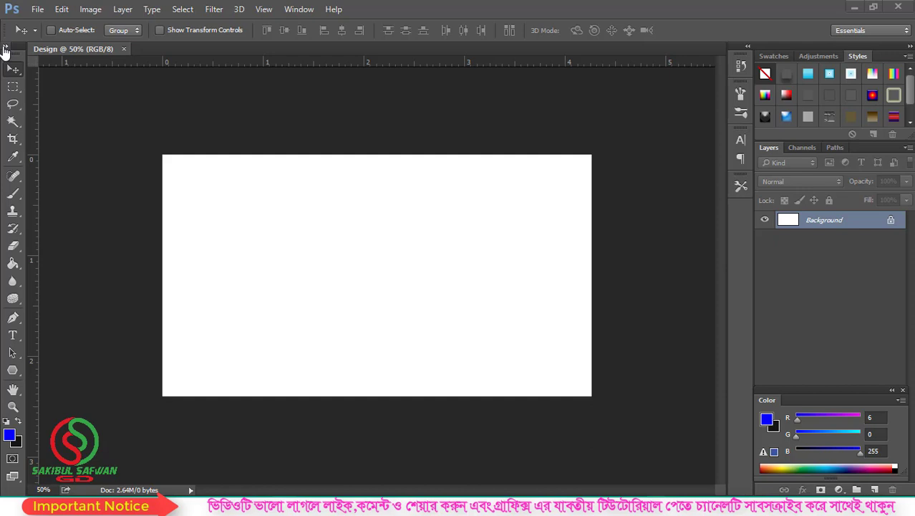
left_click(5, 47)
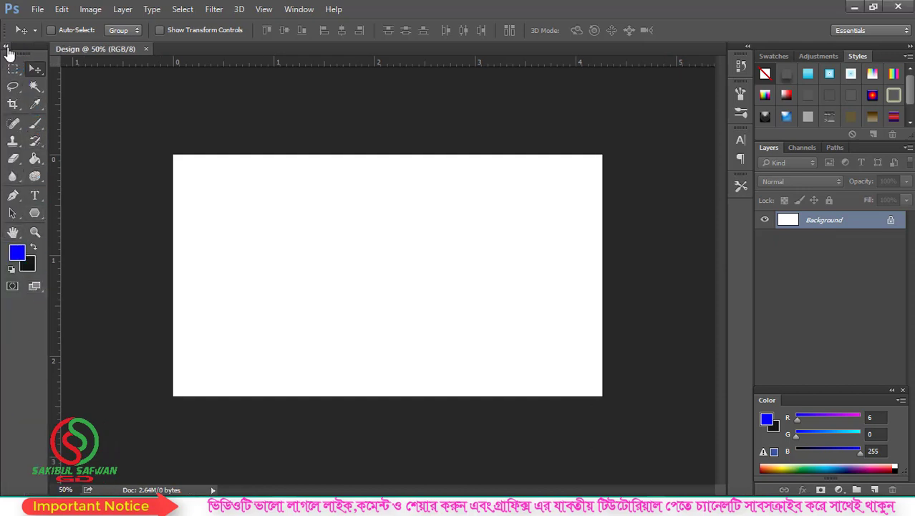
left_click(5, 46)
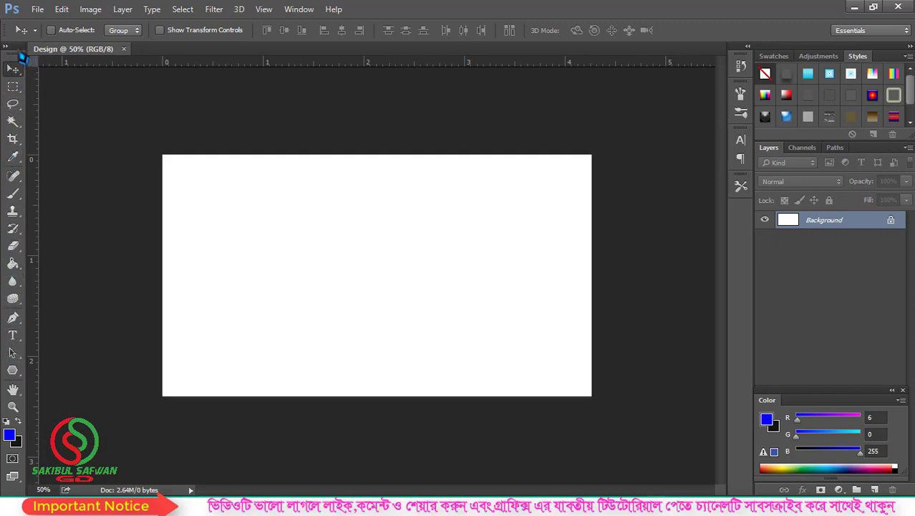
left_click_drag(17, 54, 113, 87)
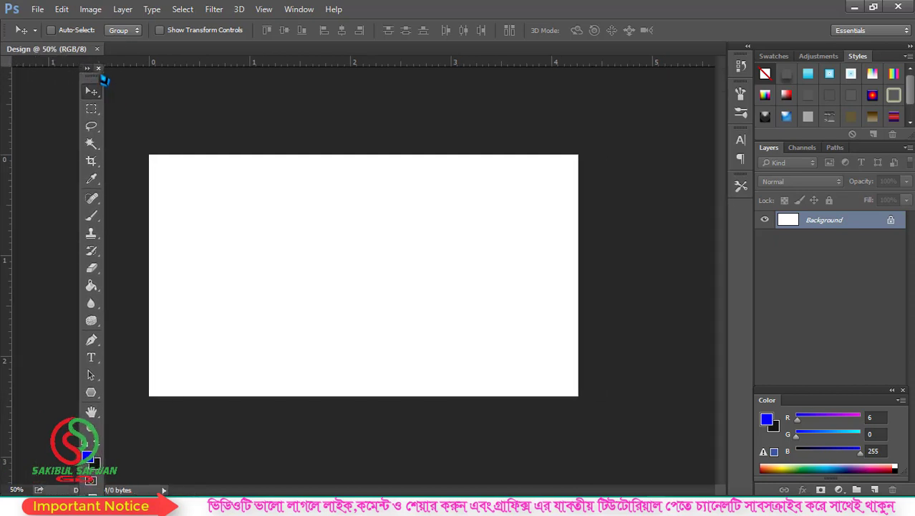
left_click(99, 68)
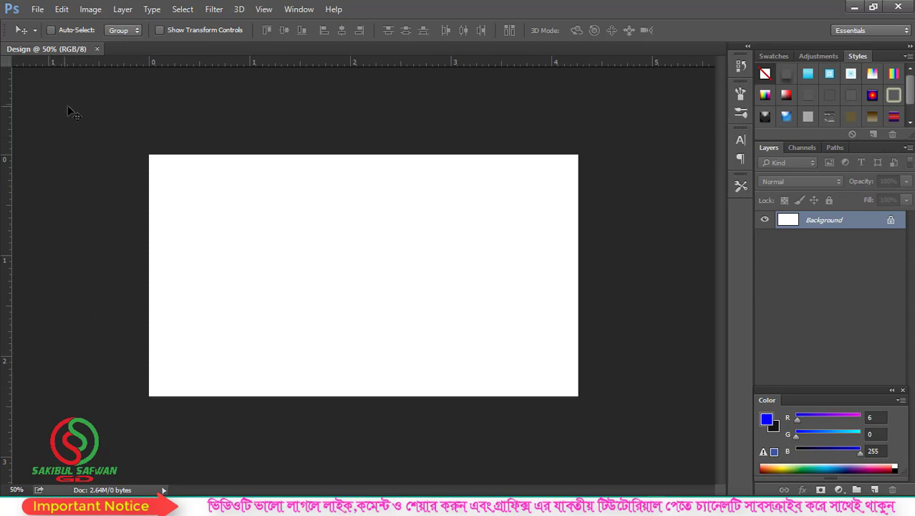
left_click(300, 15)
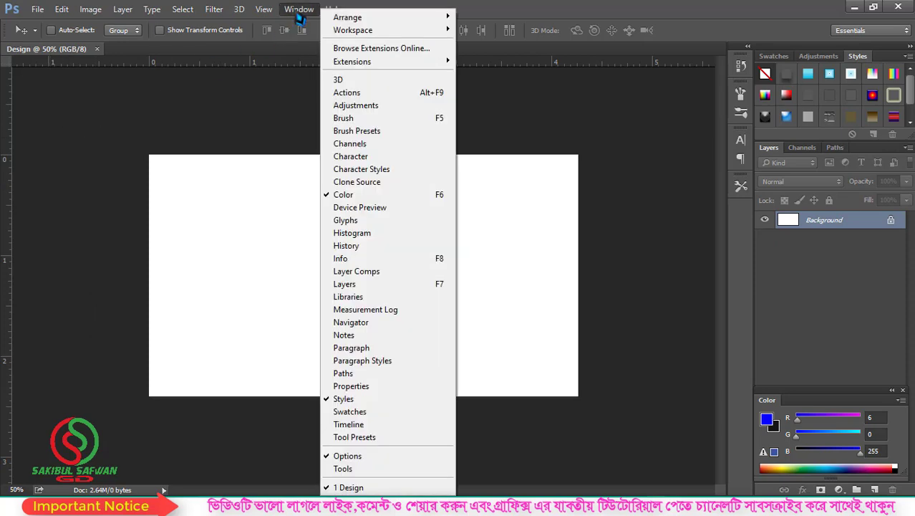
left_click(361, 471)
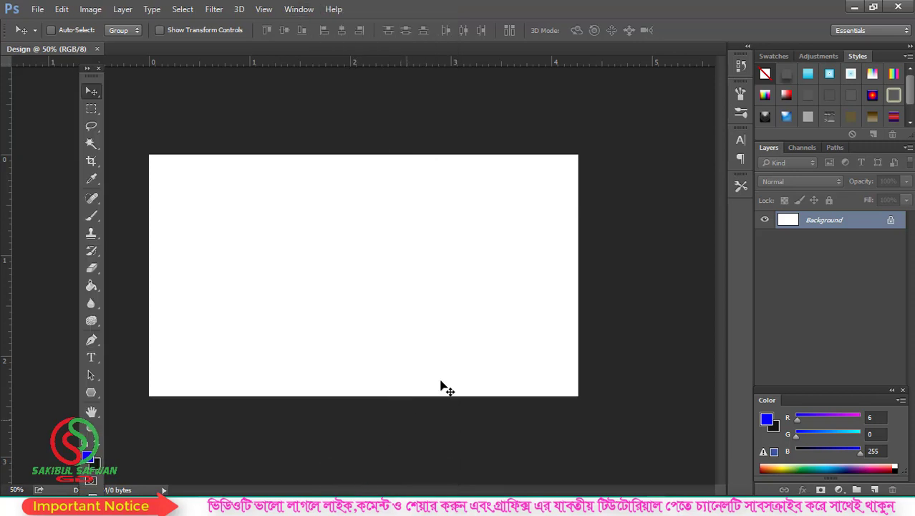
left_click(87, 70)
left_click_drag(92, 75, 13, 79)
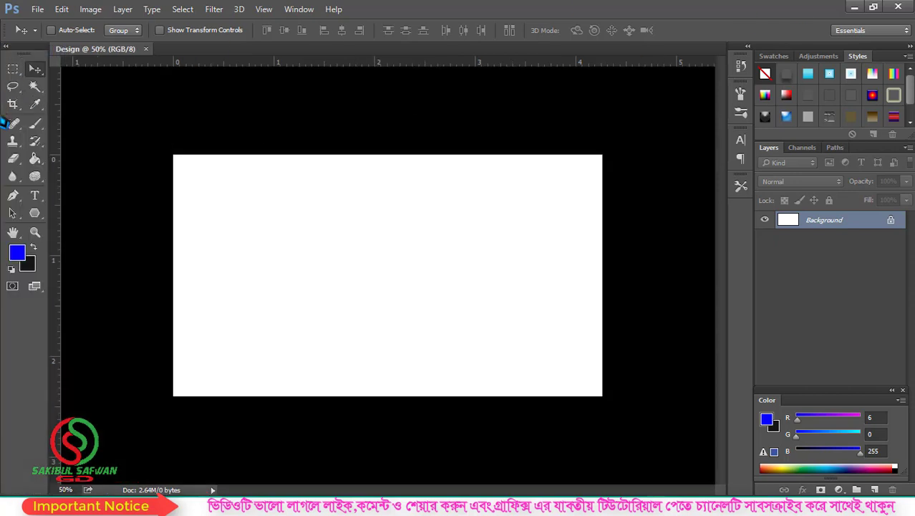
left_click(4, 49)
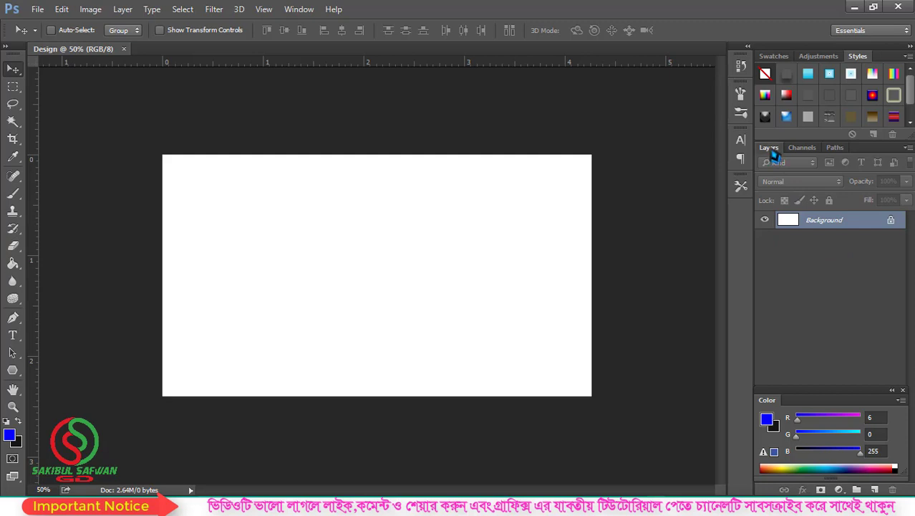
left_click_drag(769, 148, 480, 196)
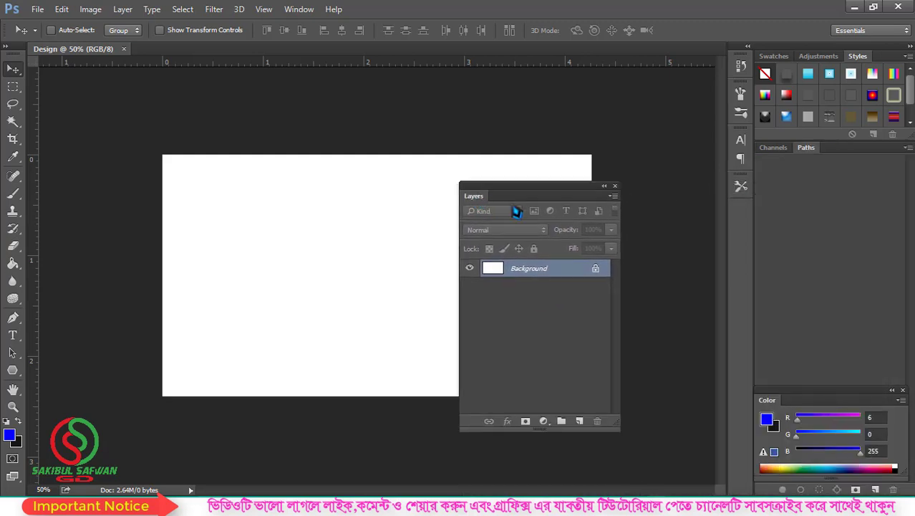
left_click(614, 185)
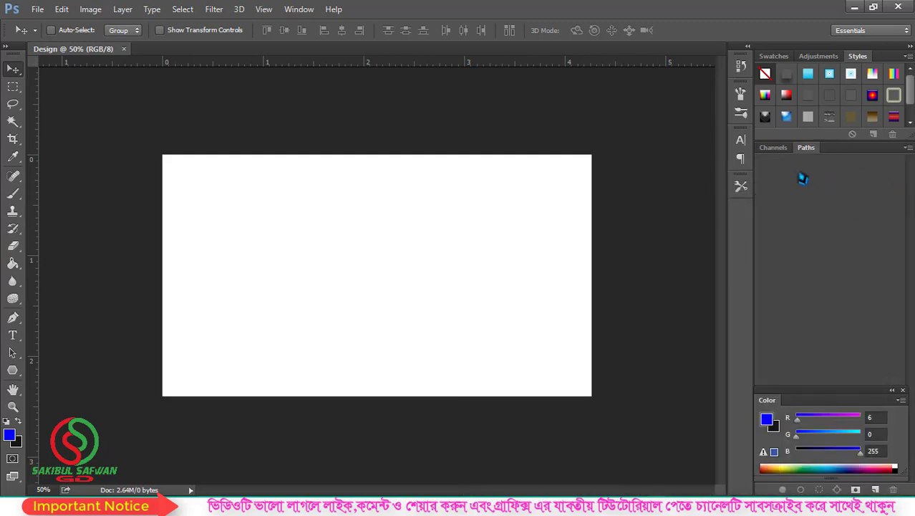
left_click(773, 148)
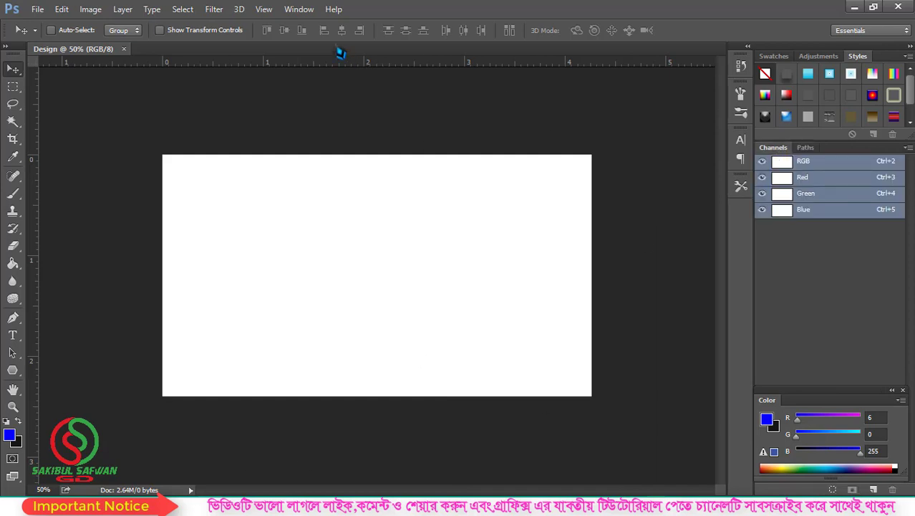
left_click(300, 10)
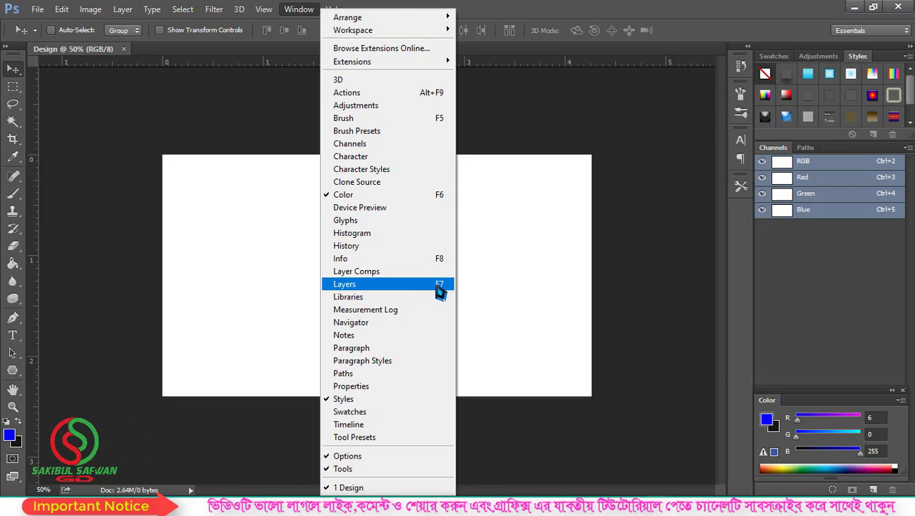
left_click(435, 286)
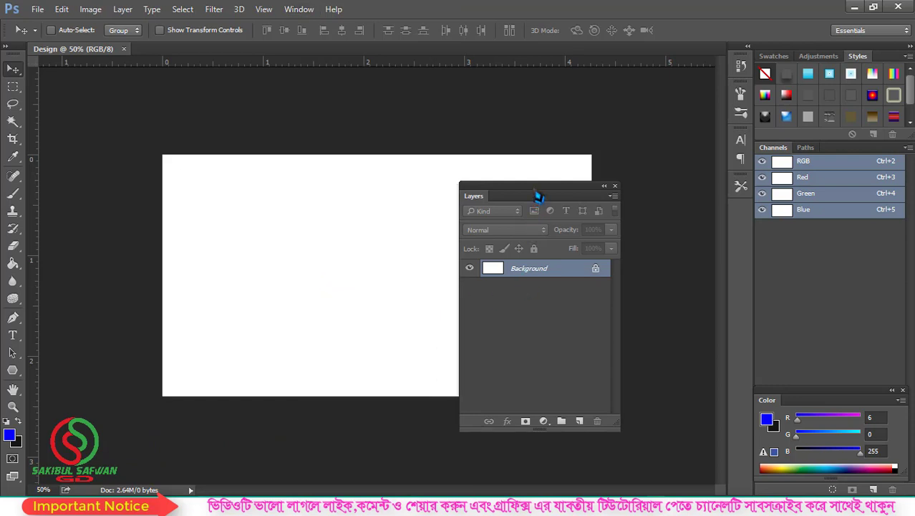
mouse_move(537, 195)
left_mouse_down()
mouse_move(817, 231)
mouse_move(837, 159)
left_mouse_up()
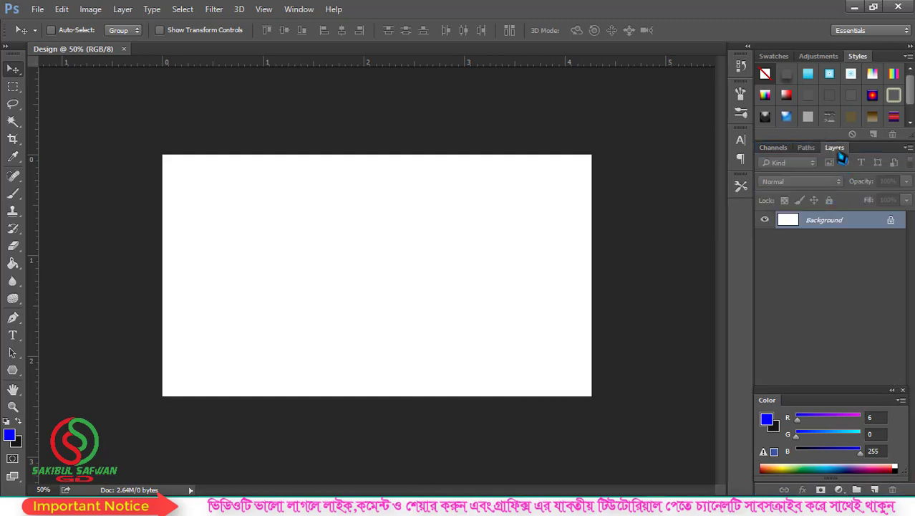
Fill a square Rectangular Marquee selection near the canvas centre with black
left_click(18, 96)
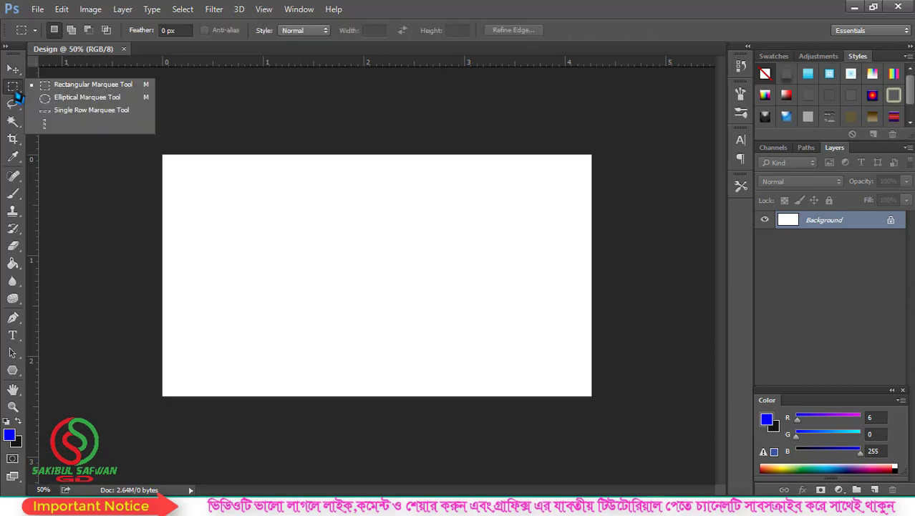
left_click(64, 83)
left_click_drag(337, 215, 414, 294)
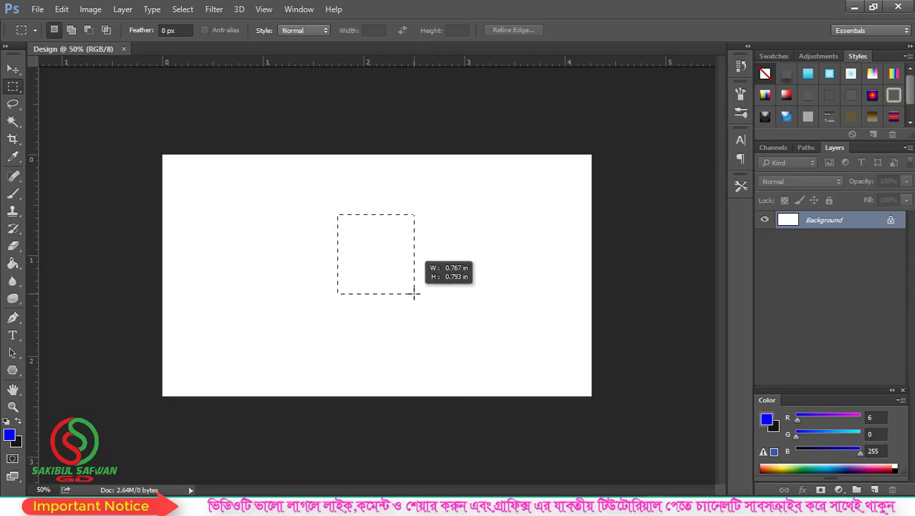
key("ctrl+BackSpace")
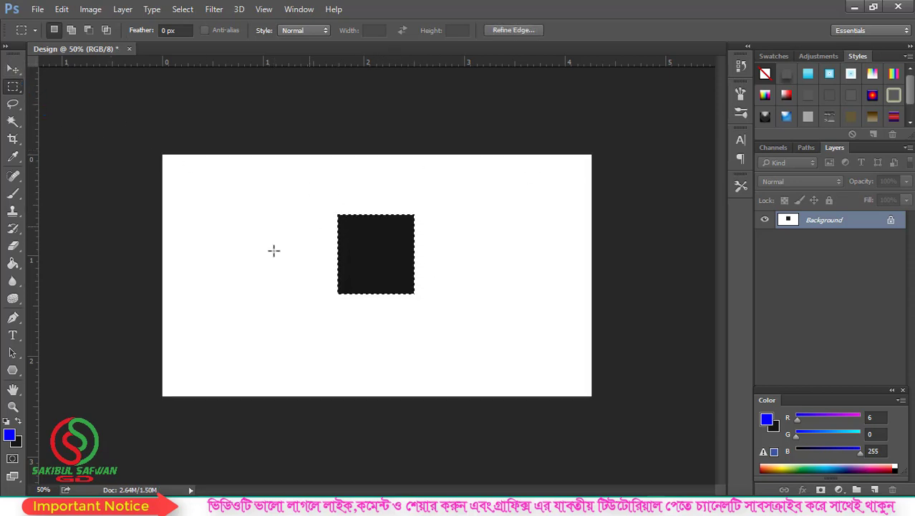
left_click(37, 10)
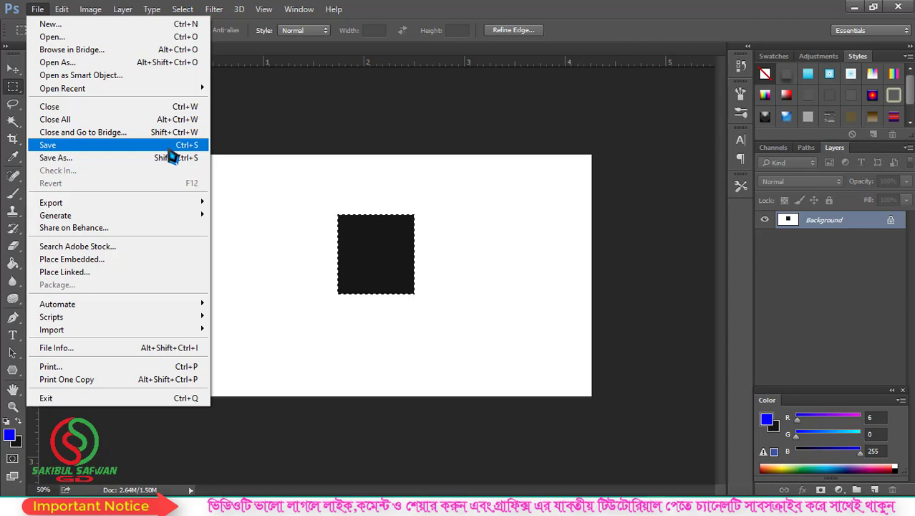
Save the document to the Desktop as Design.psd in Photoshop (*.PSD) format
left_click(169, 150)
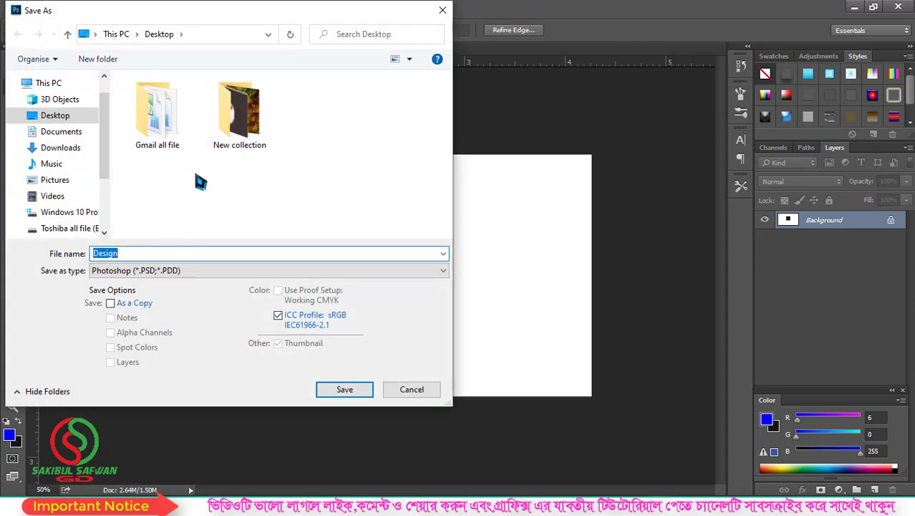
left_click(40, 115)
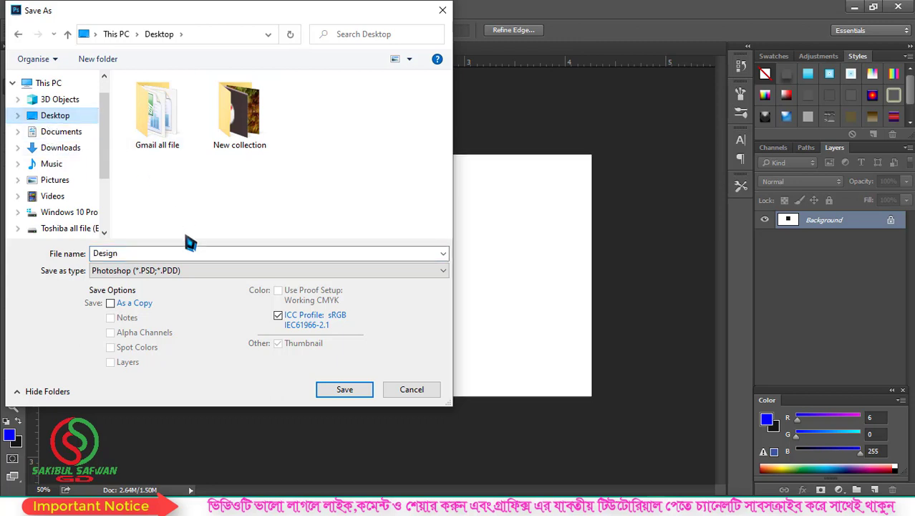
double_click(139, 254)
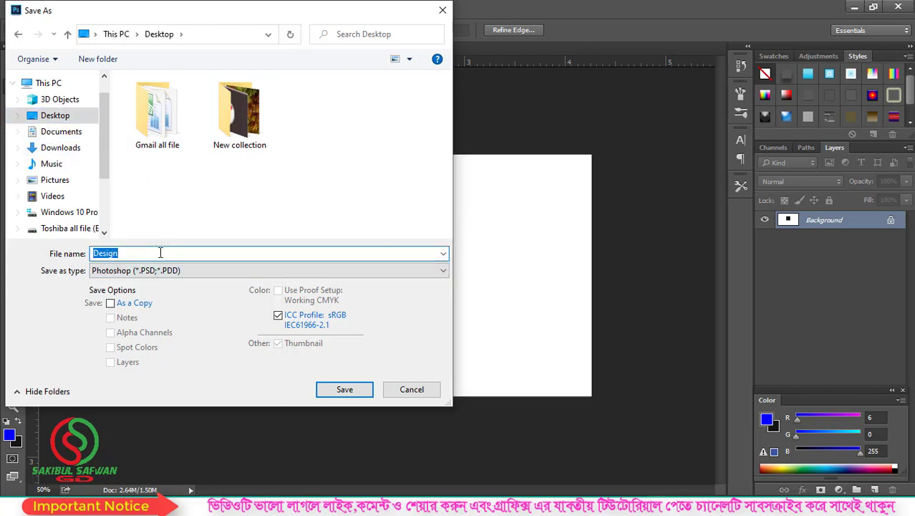
left_click(160, 253)
double_click(111, 252)
left_click(140, 252)
left_click(158, 275)
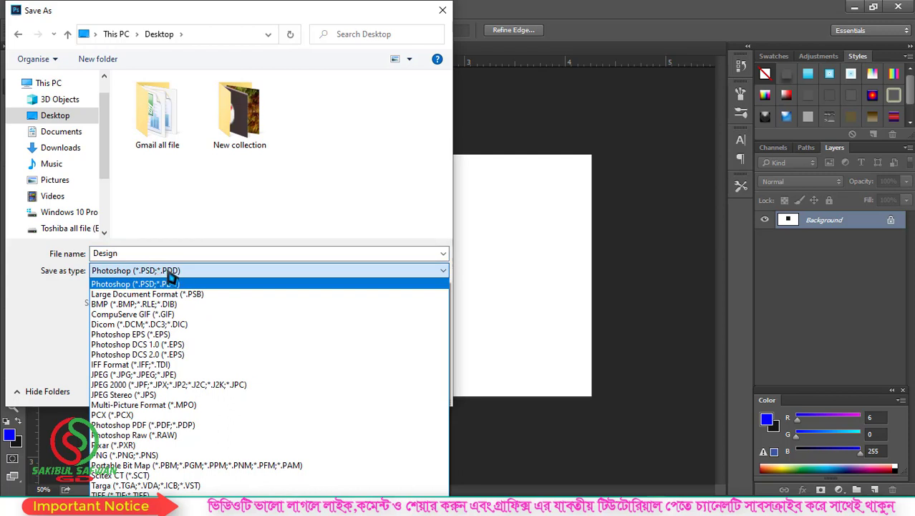
left_click(170, 276)
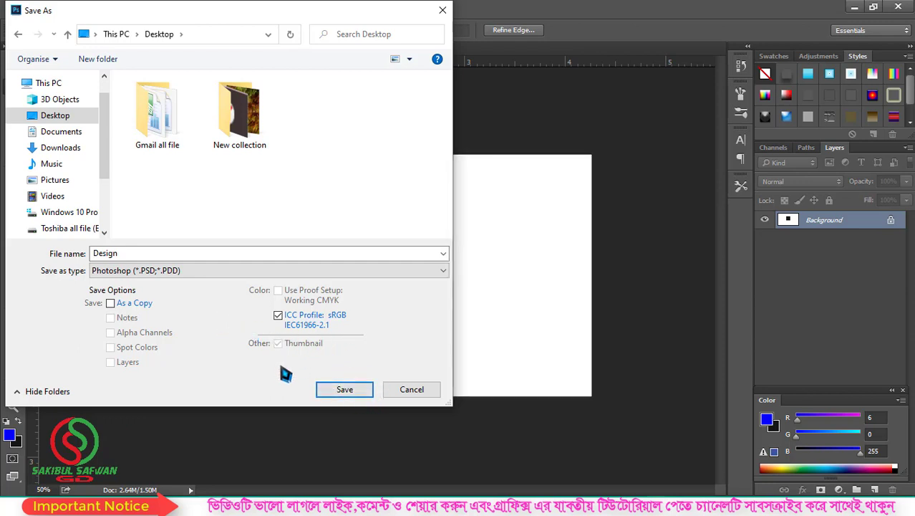
left_click(349, 389)
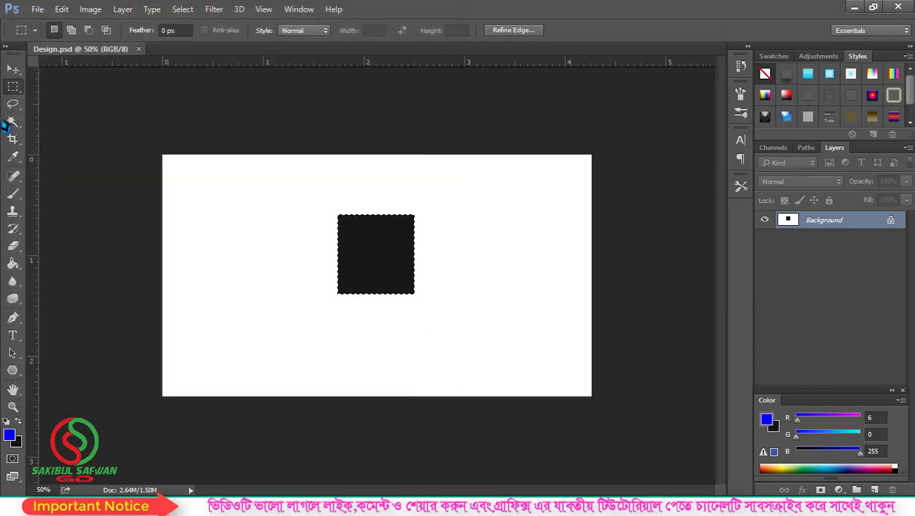
Save a copy to the Desktop as Design.jpg at JPEG quality 12
left_click(37, 9)
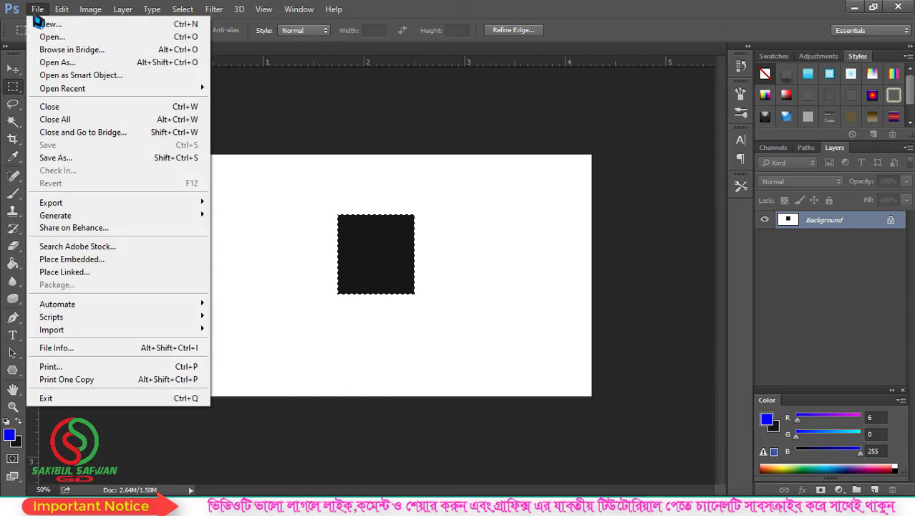
left_click(157, 169)
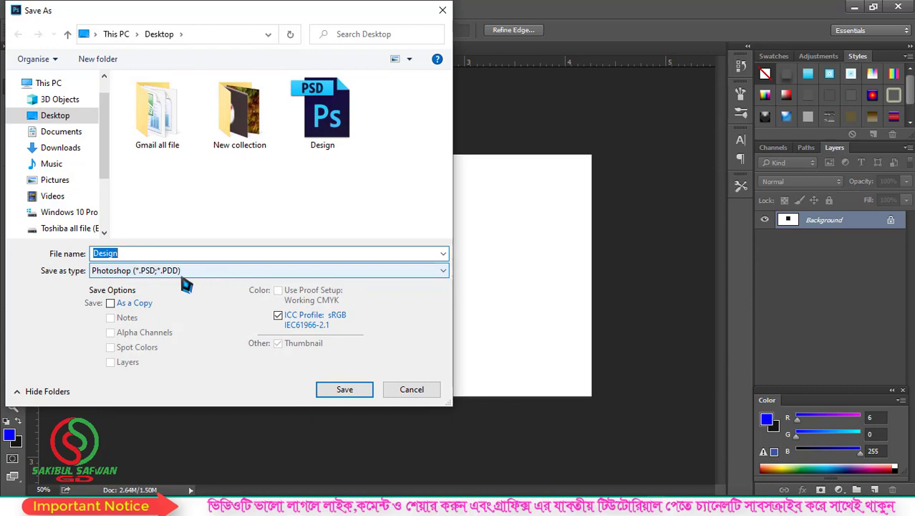
left_click(260, 276)
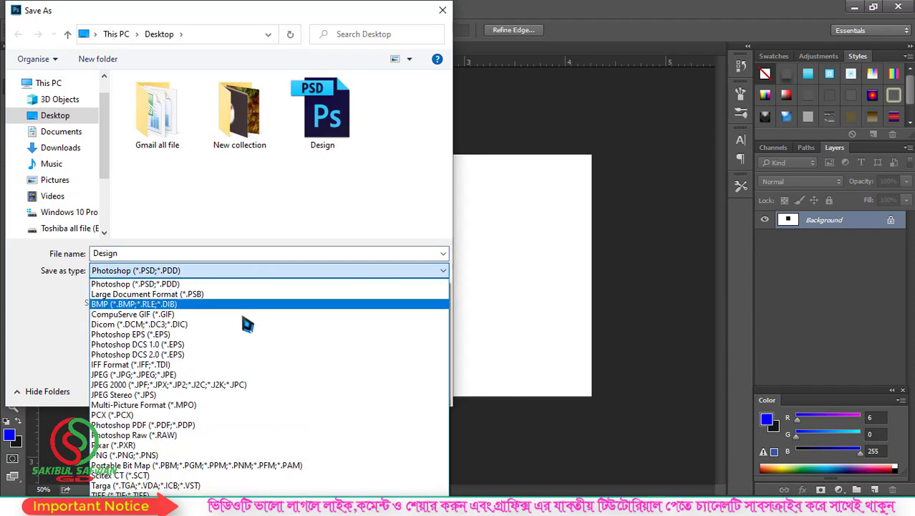
left_click(157, 375)
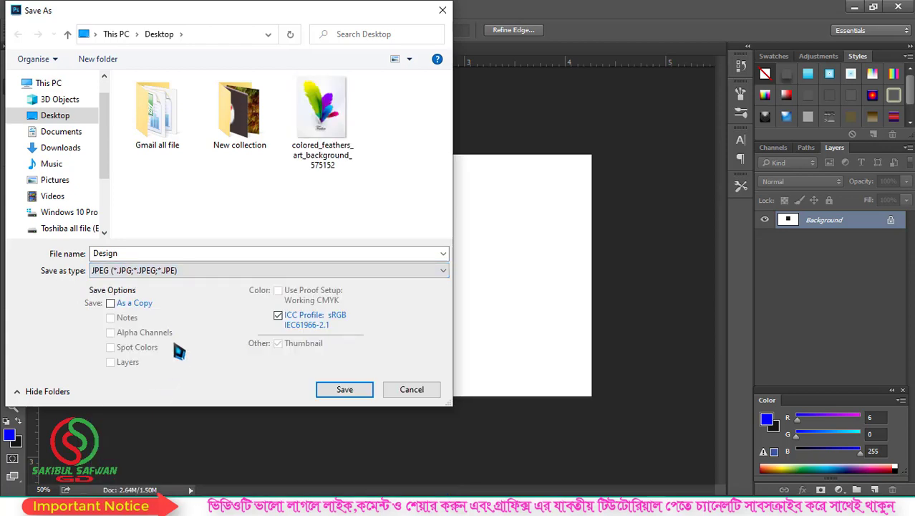
left_click(344, 388)
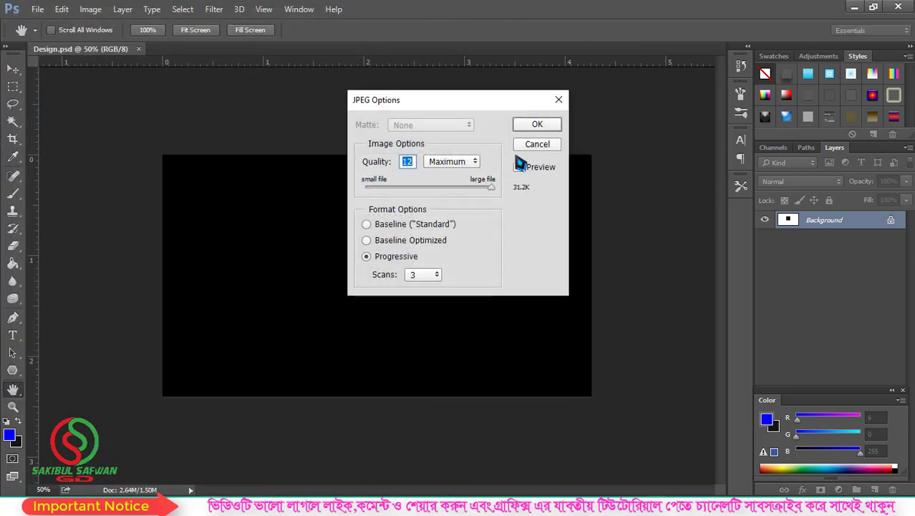
left_click(542, 126)
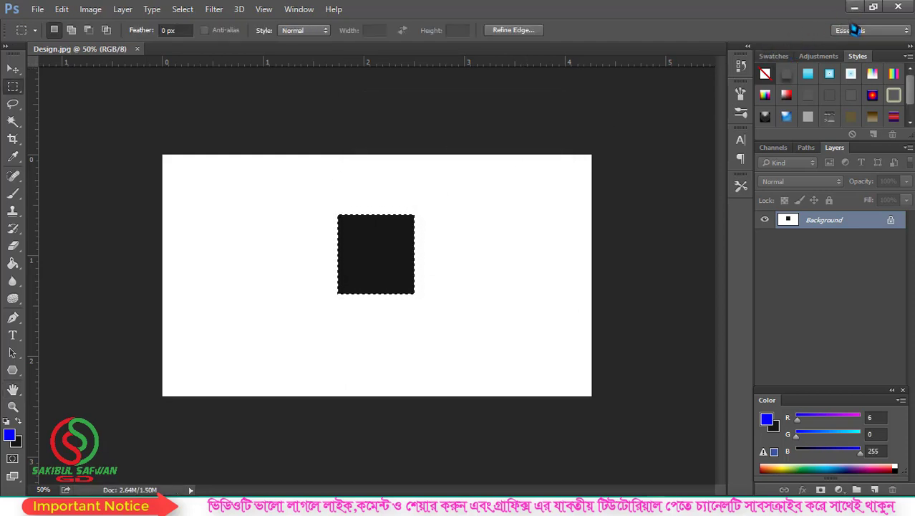
left_click(854, 6)
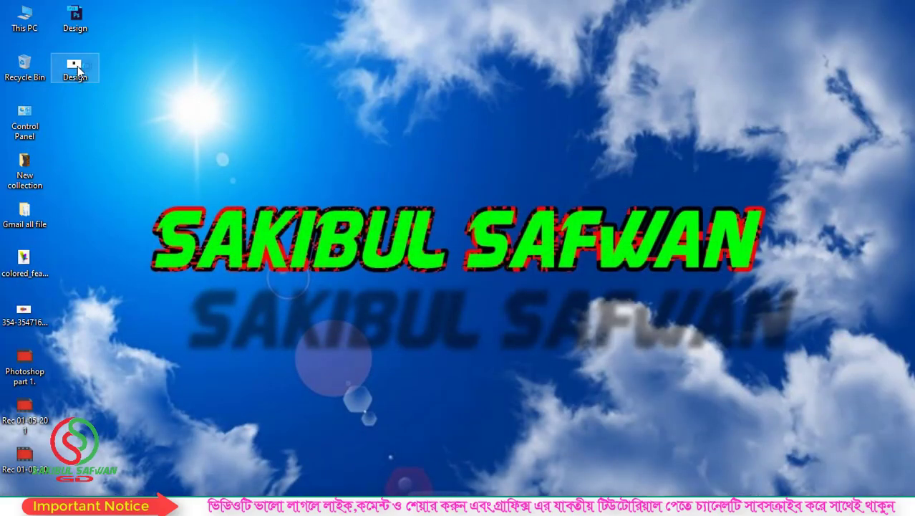
double_click(74, 68)
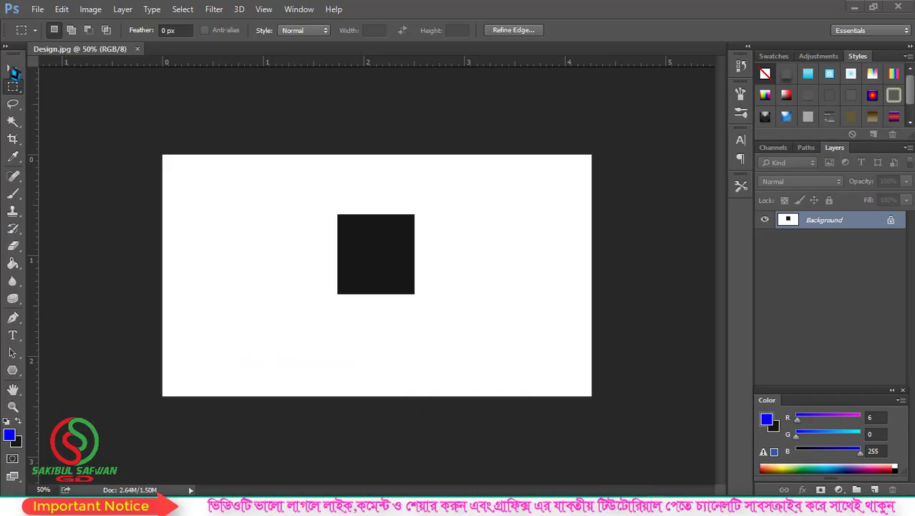
left_click_drag(337, 214, 414, 294)
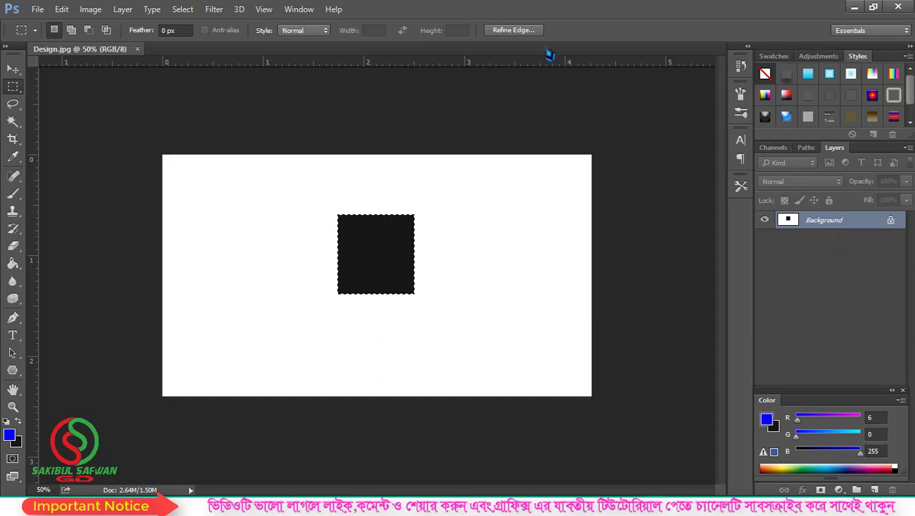
Open the Window menu to show the list of panels
left_click(299, 9)
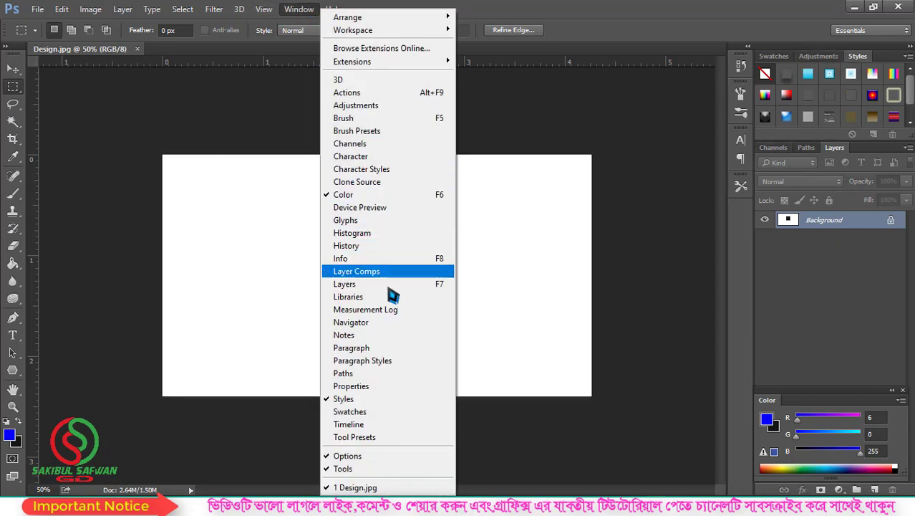